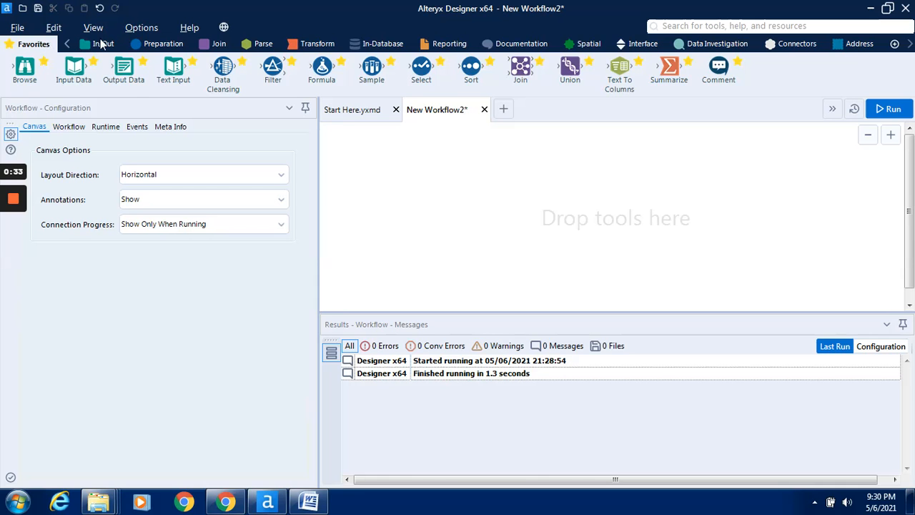
Place an Input Data tool on the empty workflow canvas and open its data connections.
{"action": "left_click", "coordinate": [102, 44]}
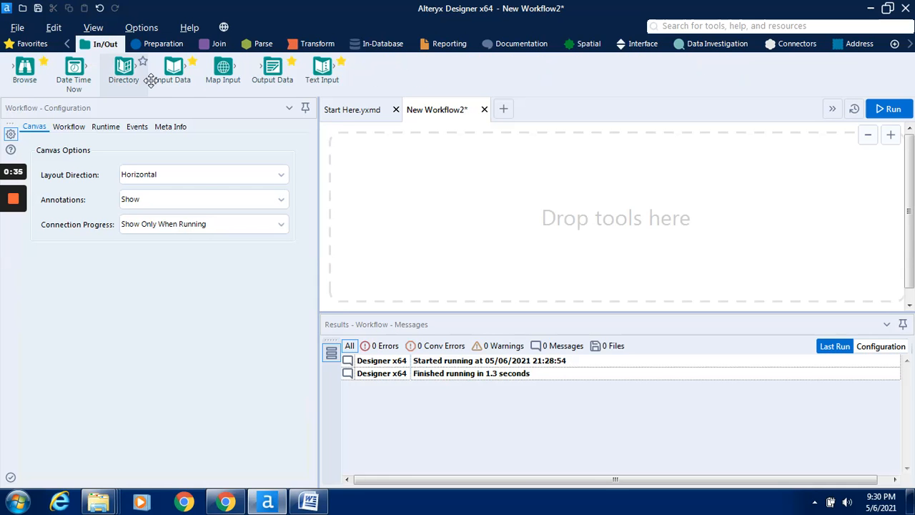
{"action": "left_click_drag", "start_coordinate": [154, 80], "coordinate": [156, 81]}
{"action": "left_click", "coordinate": [44, 42]}
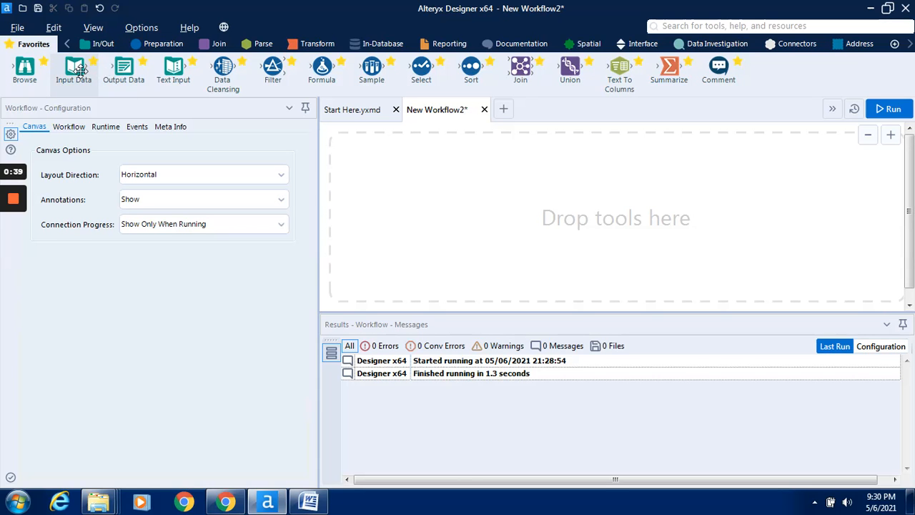
{"action": "left_click_drag", "start_coordinate": [179, 81], "coordinate": [439, 198]}
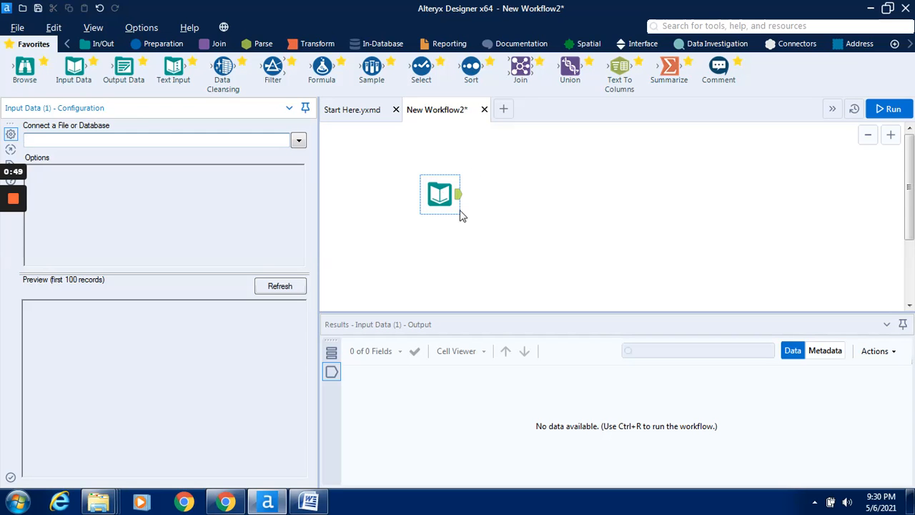
{"action": "left_click", "coordinate": [299, 142]}
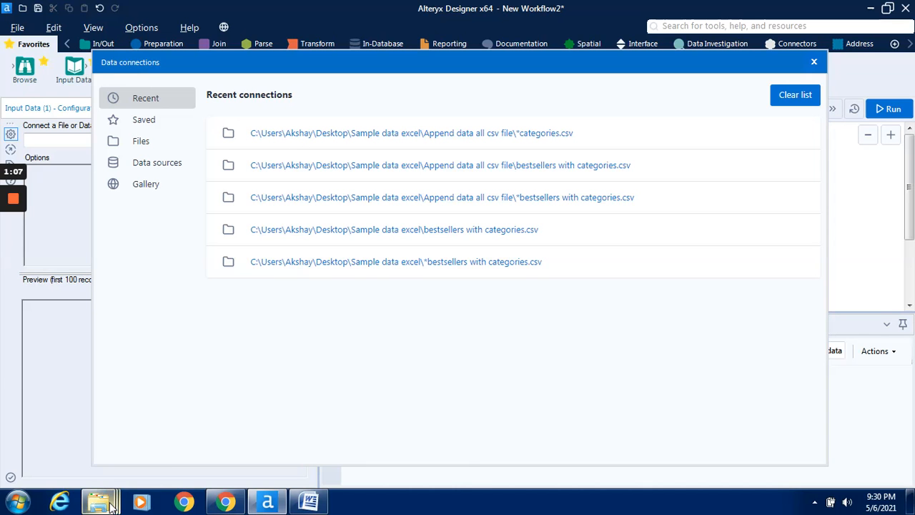
Switch to Windows Explorer to view the CSV files in the "Append data all csv file" folder and return to Alteryx Designer.
{"action": "mouse_move", "coordinate": [112, 506]}
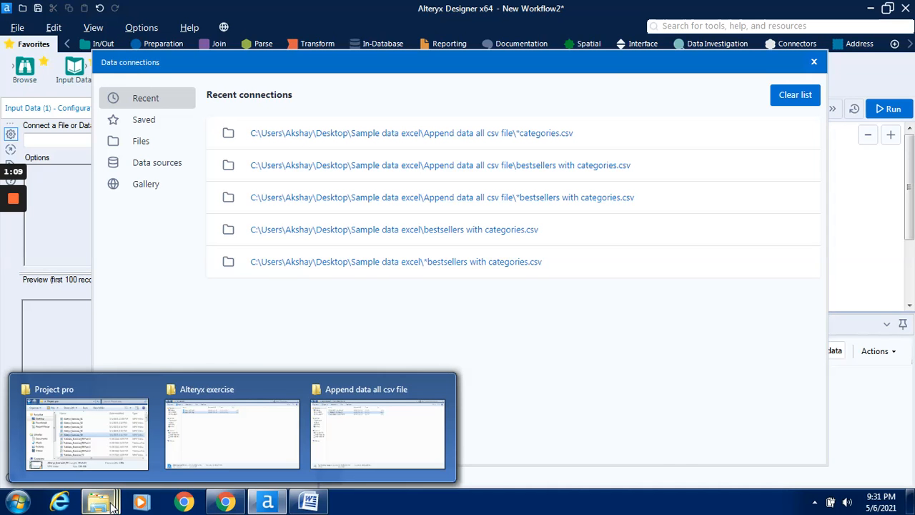
{"action": "left_click", "coordinate": [386, 455]}
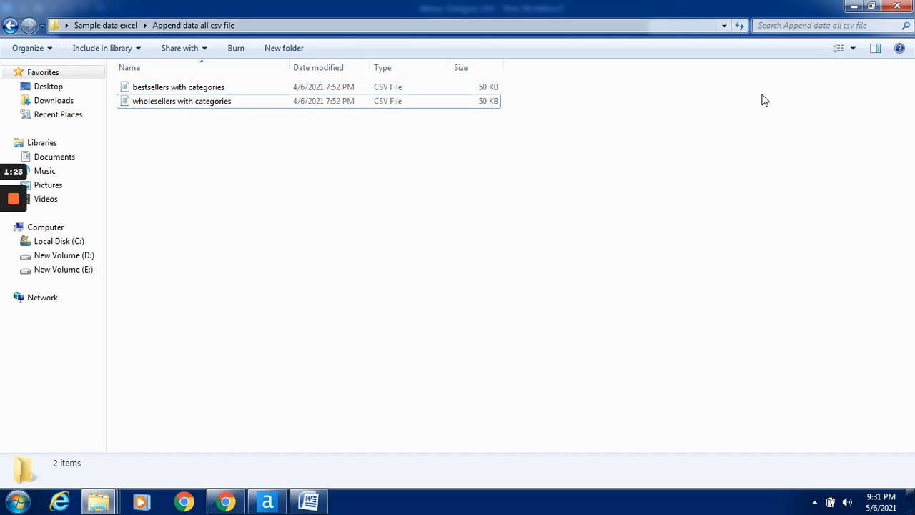
{"action": "left_click", "coordinate": [873, 7]}
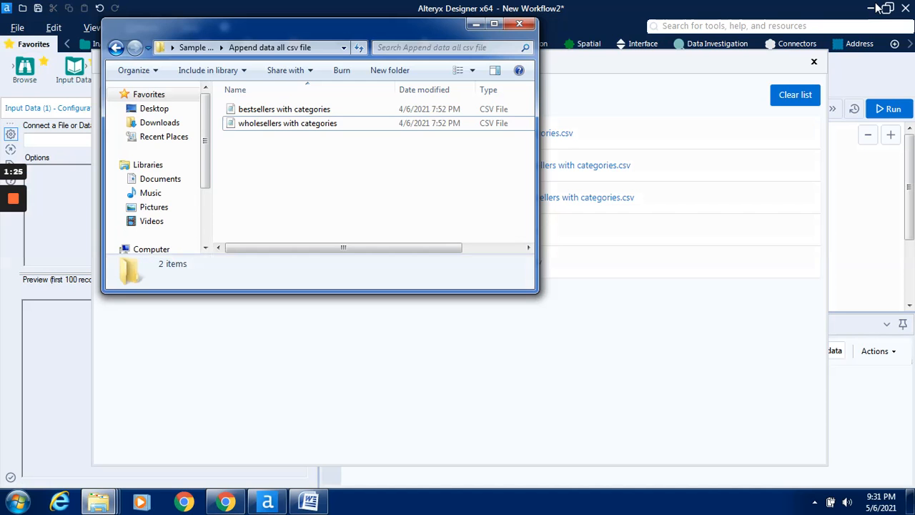
{"action": "left_click", "coordinate": [476, 24]}
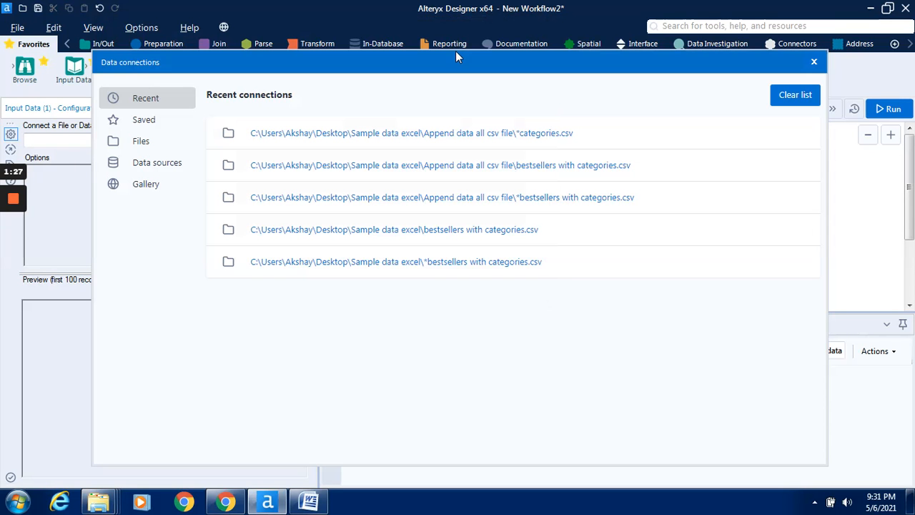
Connect the Input Data tool to the file "bestsellers with categories" in the "Append data all csv file" folder.
{"action": "left_click", "coordinate": [158, 148]}
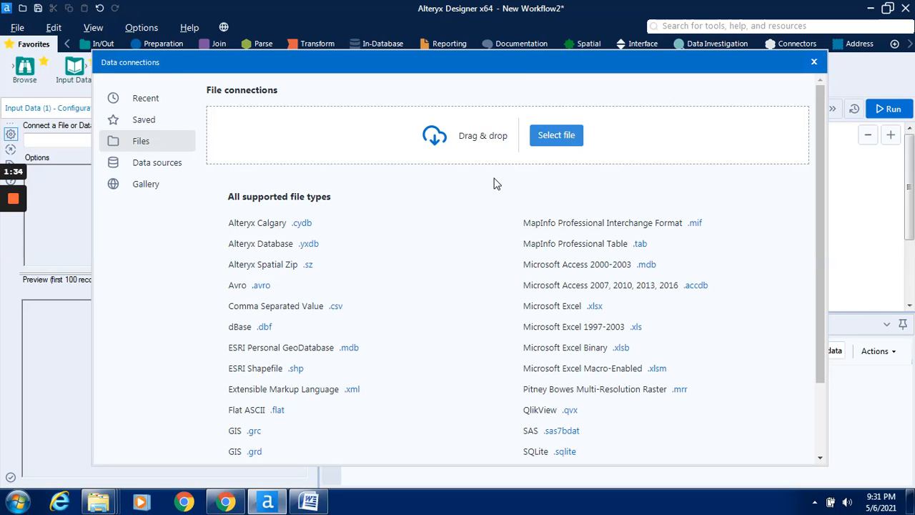
{"action": "left_click", "coordinate": [567, 135]}
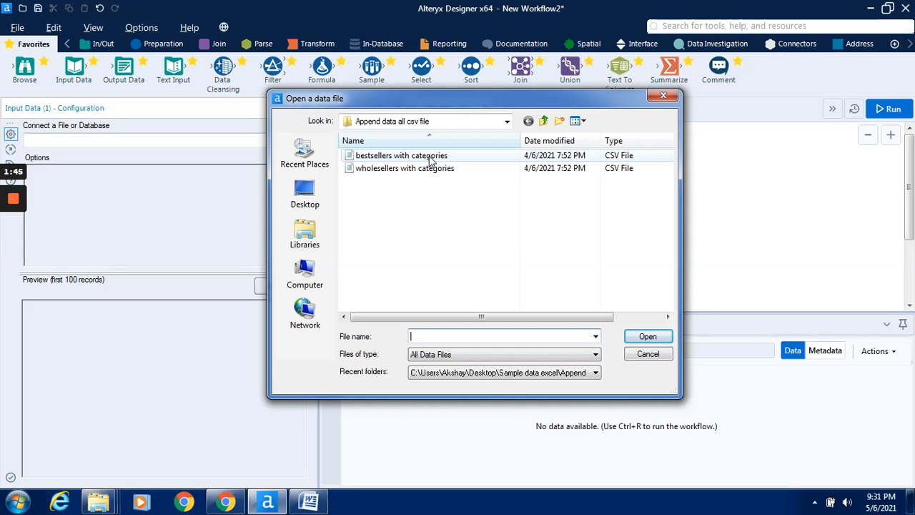
{"action": "left_click", "coordinate": [431, 159]}
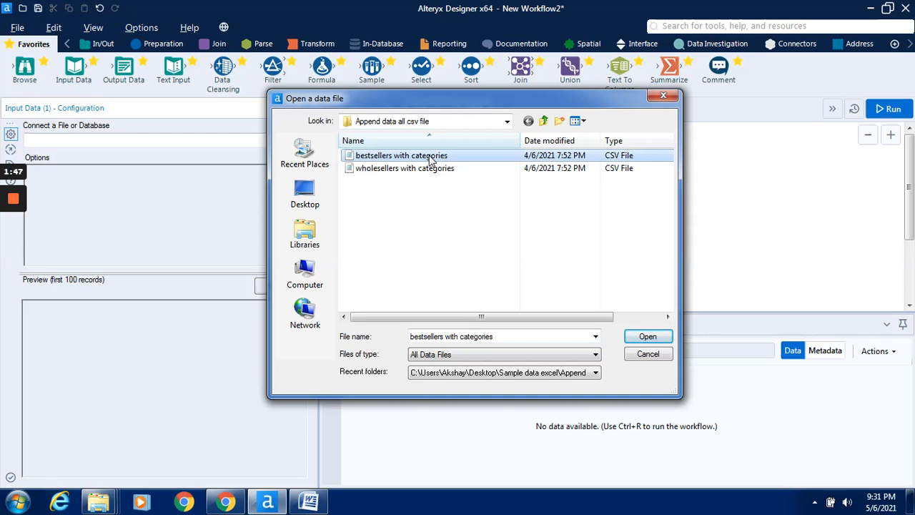
{"action": "left_click", "coordinate": [647, 337]}
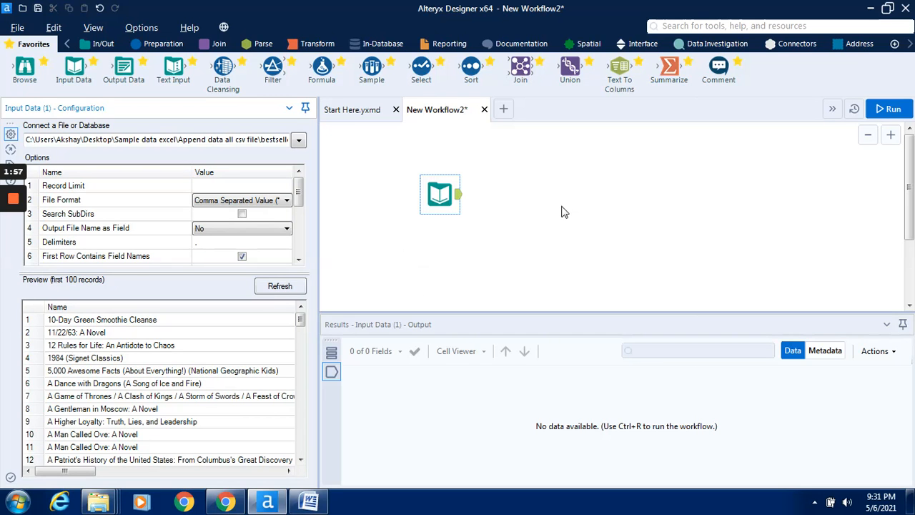
Run the workflow with the single bestsellers CSV file and dismiss the completion message.
{"action": "left_click", "coordinate": [875, 113]}
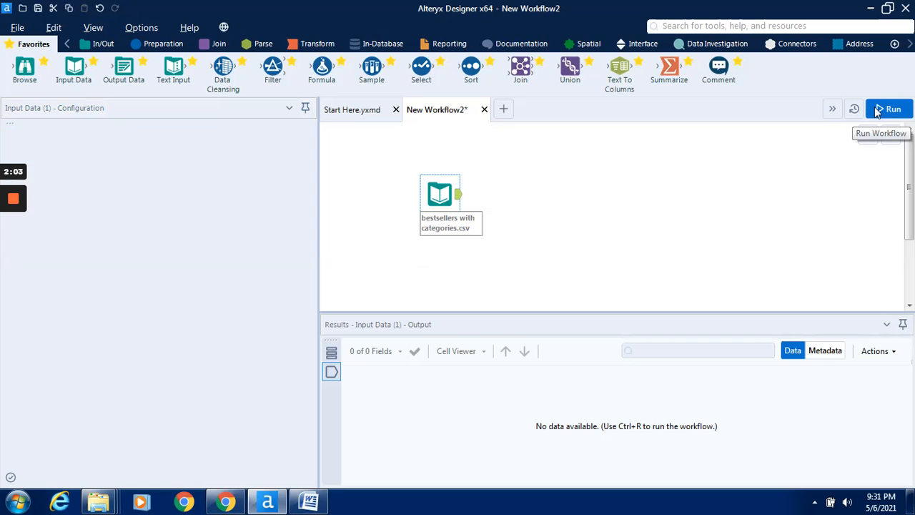
{"action": "left_click", "coordinate": [878, 110]}
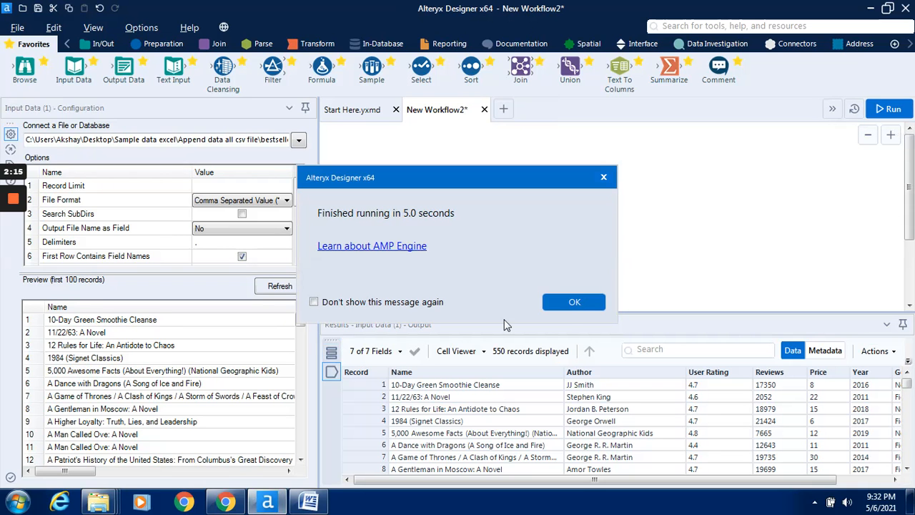
{"action": "left_click", "coordinate": [582, 303]}
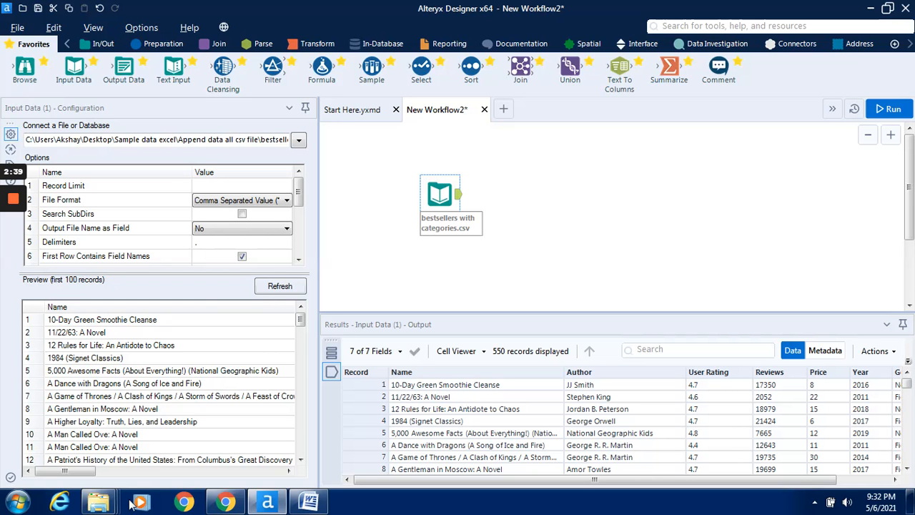
Compare the two CSV file names in the "Append data all csv file" folder in Windows Explorer and return to Alteryx Designer.
{"action": "mouse_move", "coordinate": [118, 504]}
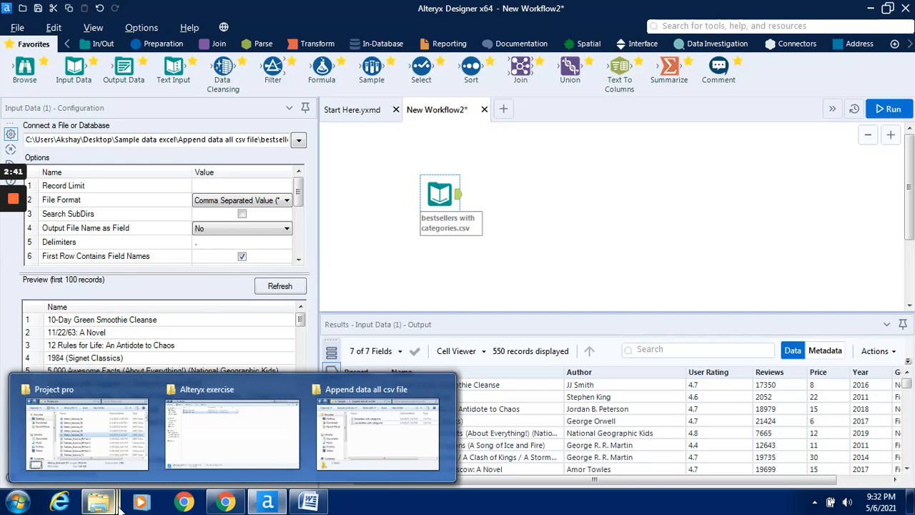
{"action": "left_click", "coordinate": [225, 408]}
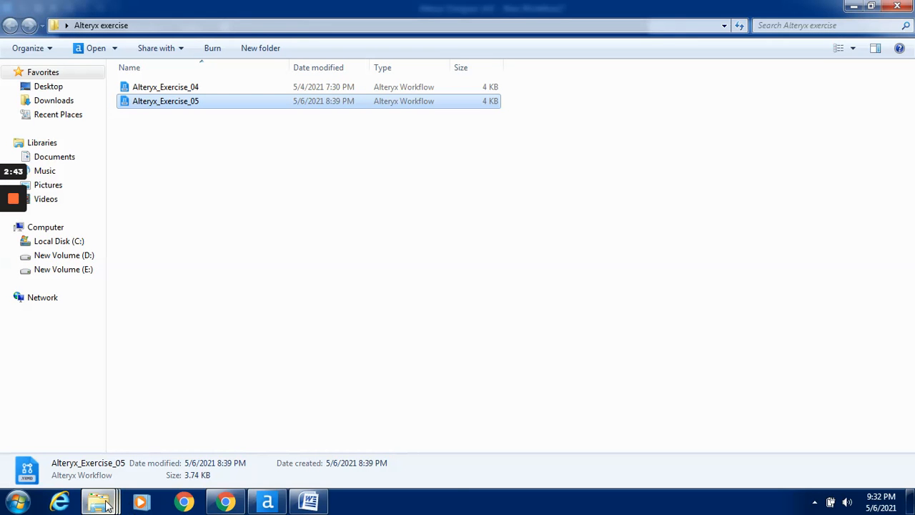
{"action": "mouse_move", "coordinate": [100, 503]}
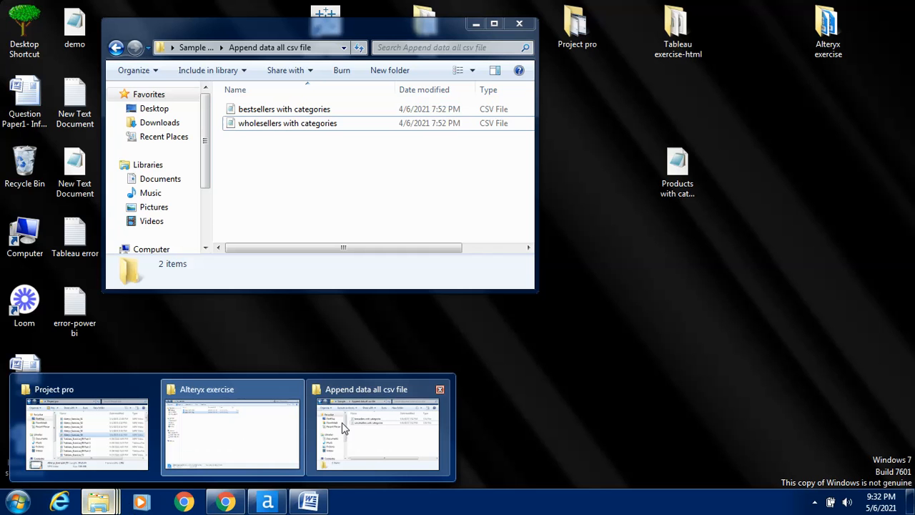
{"action": "left_click", "coordinate": [343, 429]}
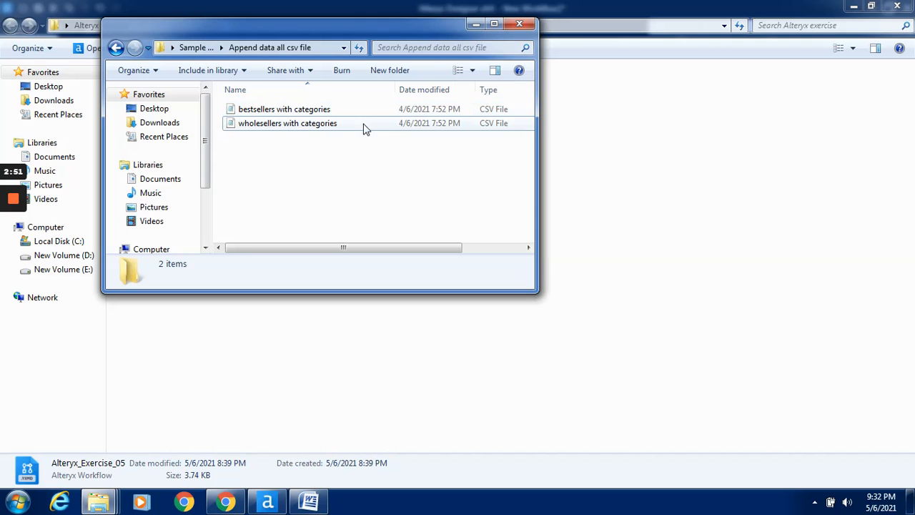
{"action": "left_click", "coordinate": [476, 25]}
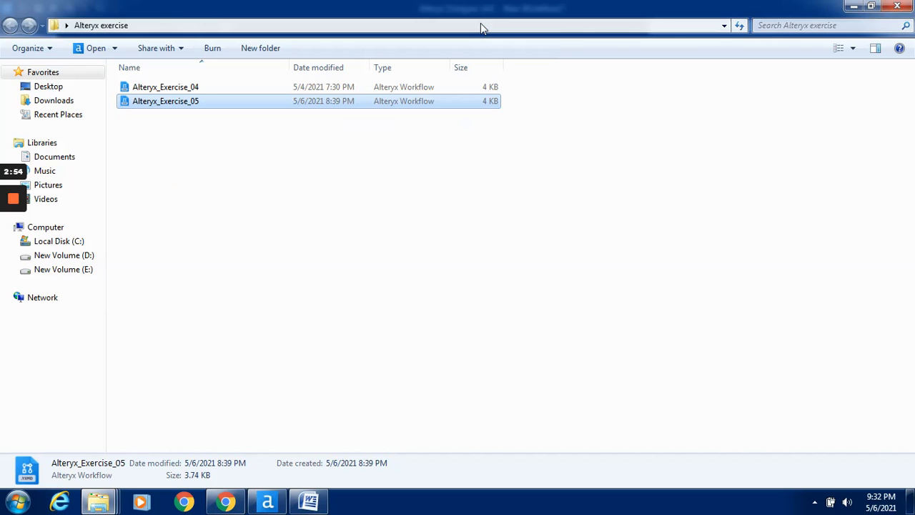
{"action": "left_click", "coordinate": [281, 502]}
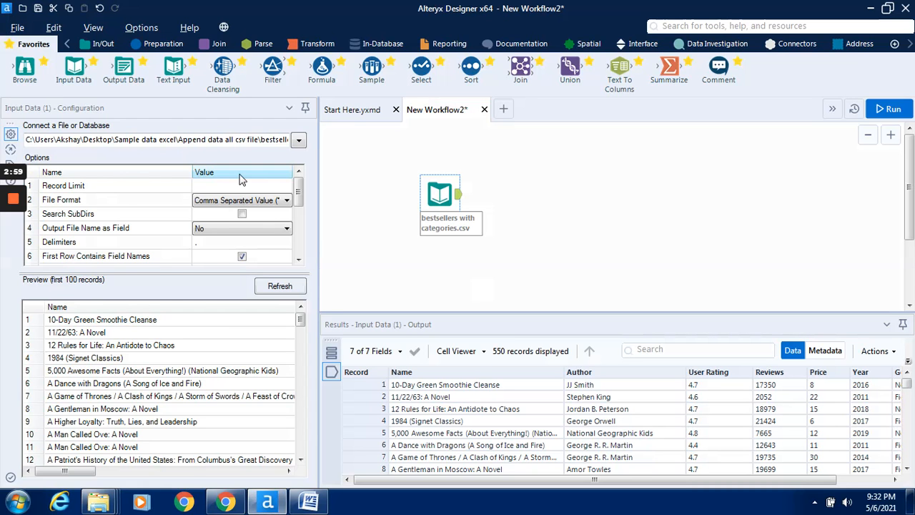
Replace "bestsellers with " in the input file path with the wildcard *, so the file name reads *categories.csv.
{"action": "left_click", "coordinate": [233, 139]}
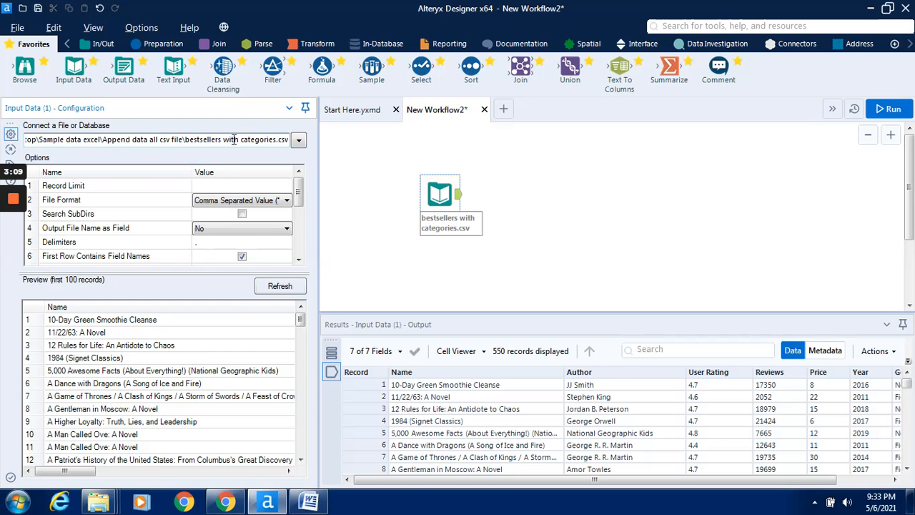
{"action": "key", "text": "BackSpace"}
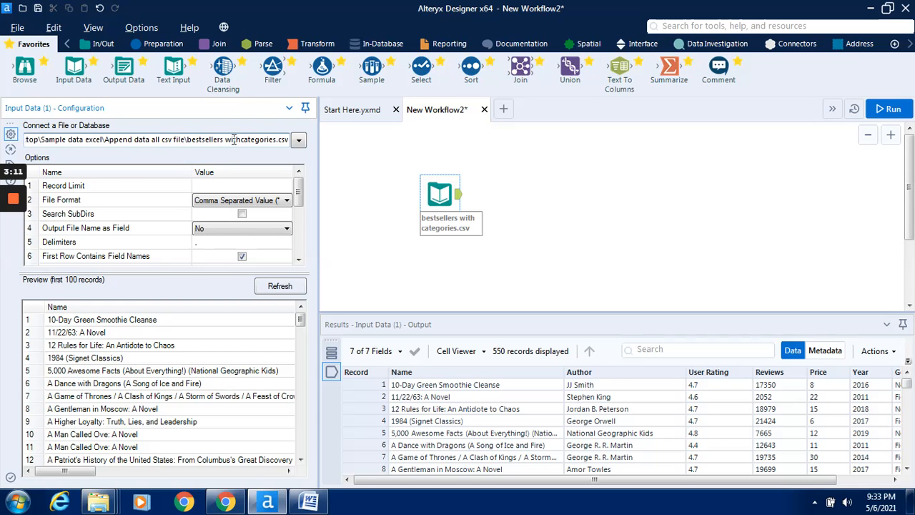
{"action": "key", "text": "BackSpace"}
{"action": "key", "text": "BackSpace"}
{"action": "key", "text": "BackSpace"}
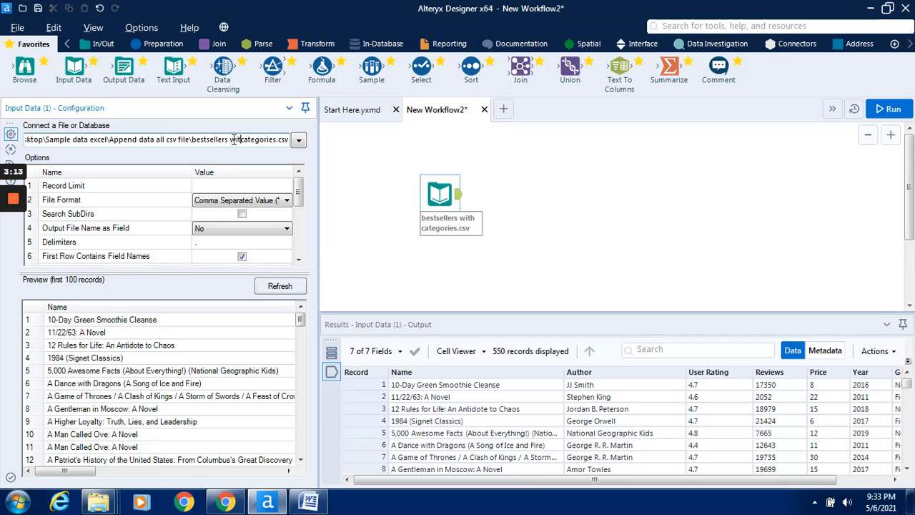
{"action": "key", "text": "BackSpace"}
{"action": "key", "text": "BackSpace"}
{"action": "key", "text": "BackSpace"}
{"action": "key", "text": "BackSpace"}
{"action": "key", "text": "BackSpace"}
{"action": "key", "text": "BackSpace"}
{"action": "key", "text": "BackSpace"}
{"action": "key", "text": "BackSpace"}
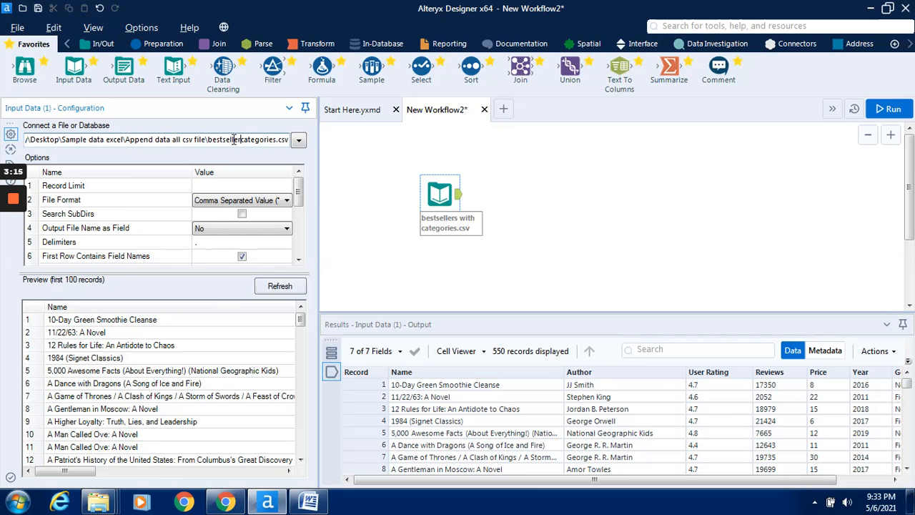
{"action": "key", "text": "BackSpace"}
{"action": "key", "text": "BackSpace"}
{"action": "key", "text": "BackSpace"}
{"action": "key", "text": "BackSpace"}
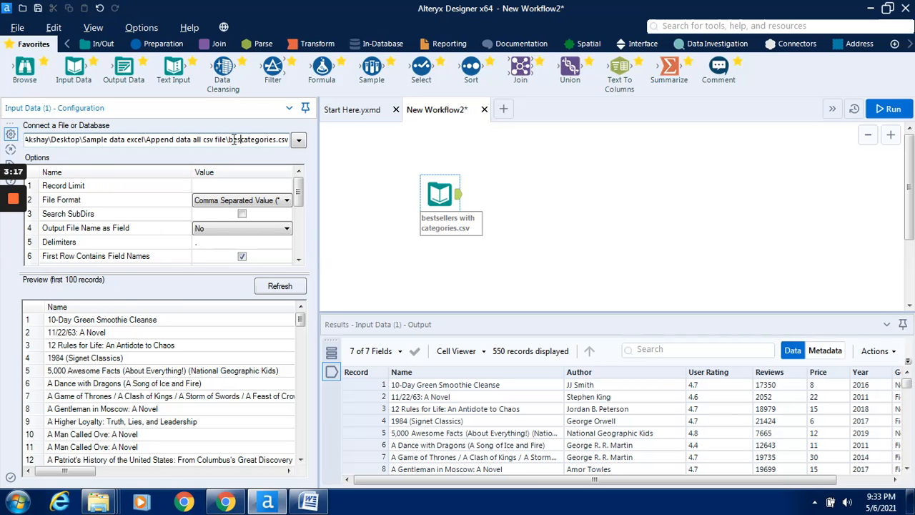
{"action": "key", "text": "BackSpace"}
{"action": "key", "text": "BackSpace"}
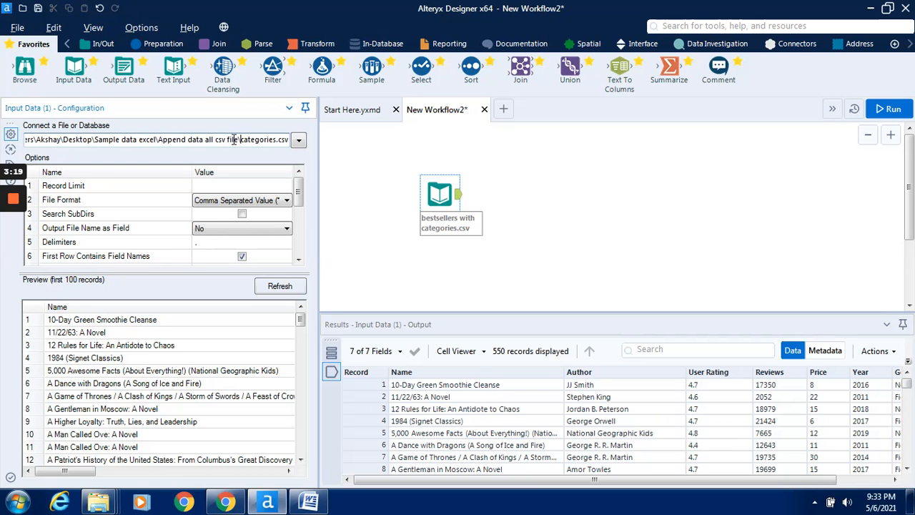
{"action": "type", "text": "*"}
{"action": "left_click", "coordinate": [240, 143]}
Run the workflow with the wildcard file path and dismiss the completion message.
{"action": "left_click", "coordinate": [886, 111]}
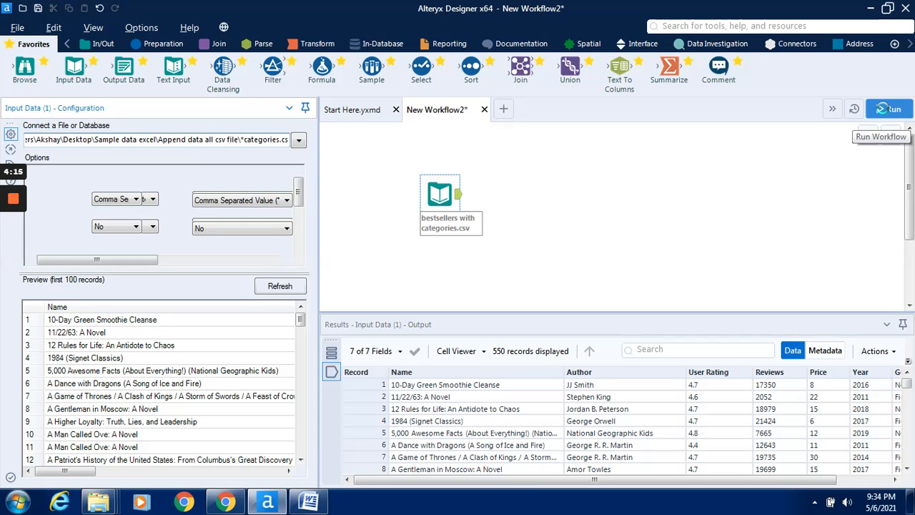
{"action": "left_click", "coordinate": [885, 111]}
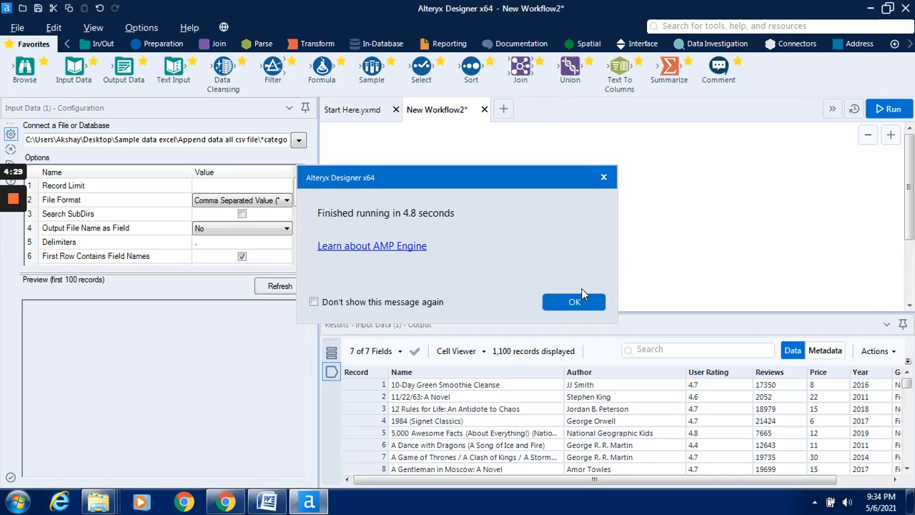
{"action": "left_click", "coordinate": [576, 301]}
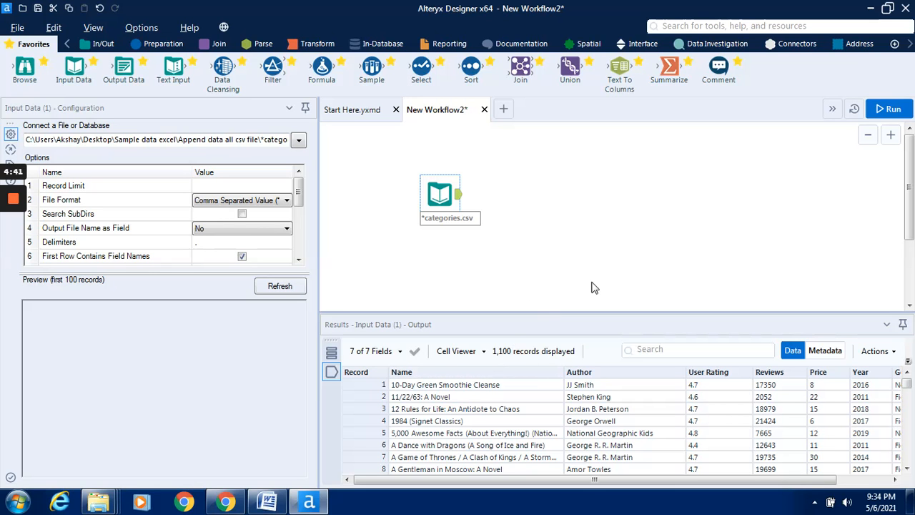
Set the Input Data tool's Output File Name as Field option to File Name Only.
{"action": "left_click", "coordinate": [299, 228]}
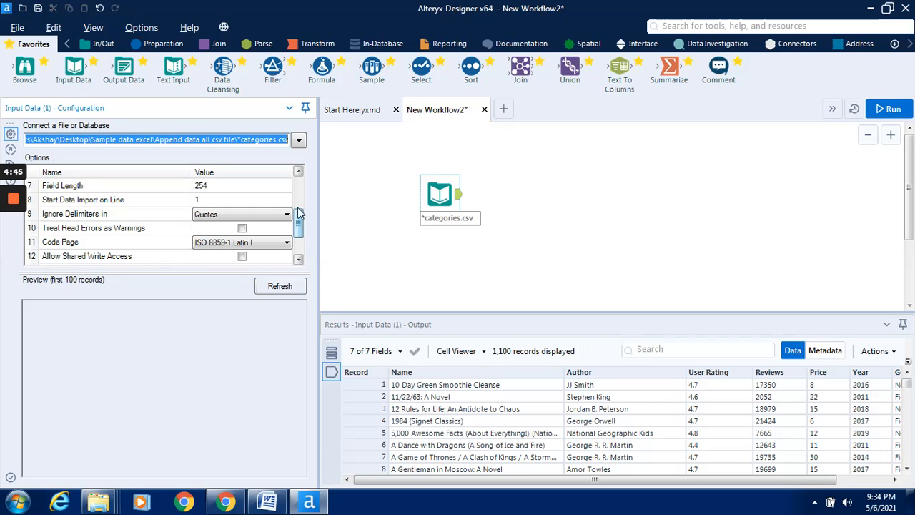
{"action": "left_click_drag", "start_coordinate": [300, 225], "coordinate": [301, 188]}
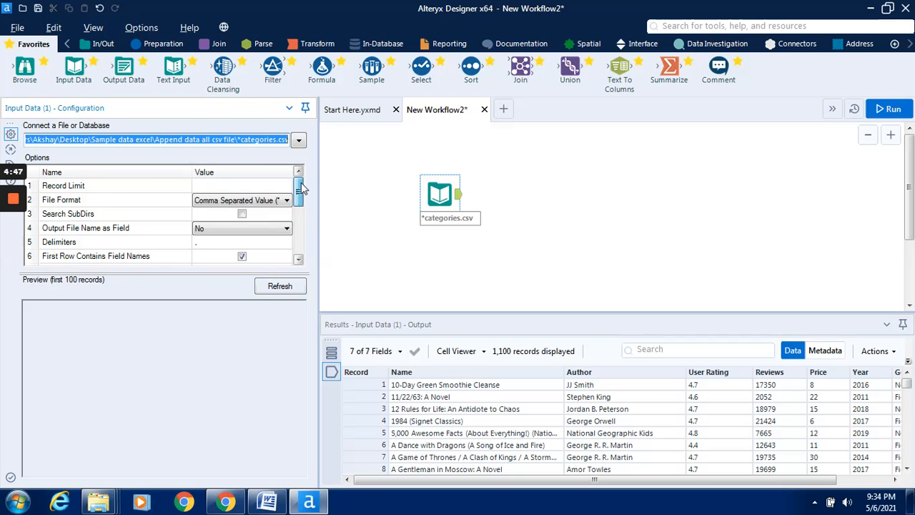
{"action": "left_click", "coordinate": [271, 230]}
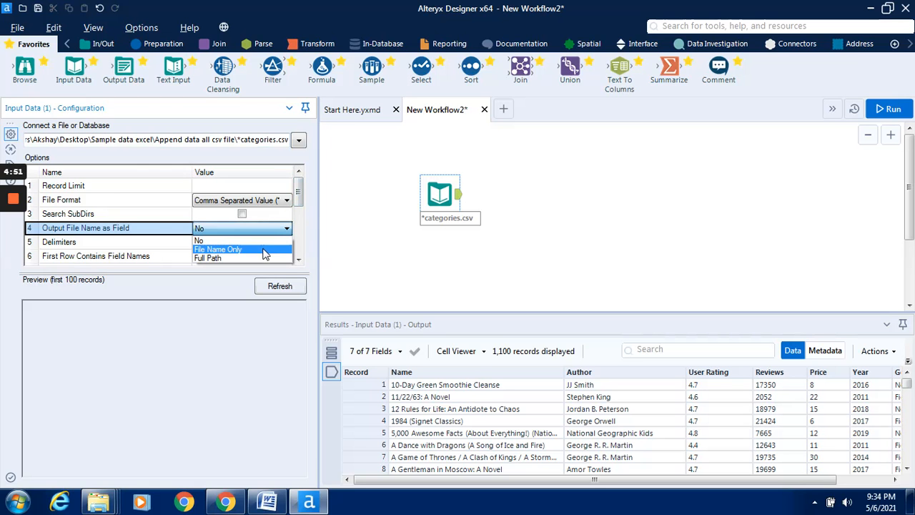
{"action": "left_click", "coordinate": [265, 250]}
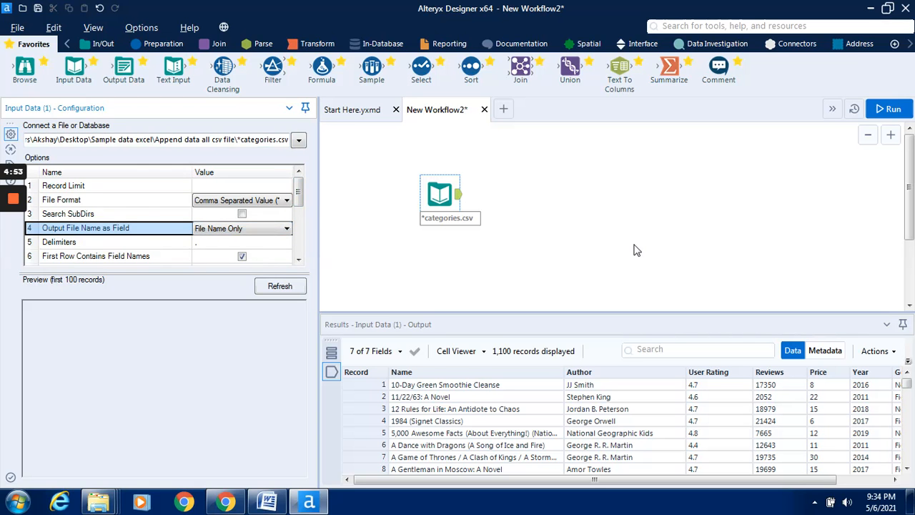
Run the workflow with the file name output enabled and examine the FileName column in the results.
{"action": "left_click", "coordinate": [892, 110]}
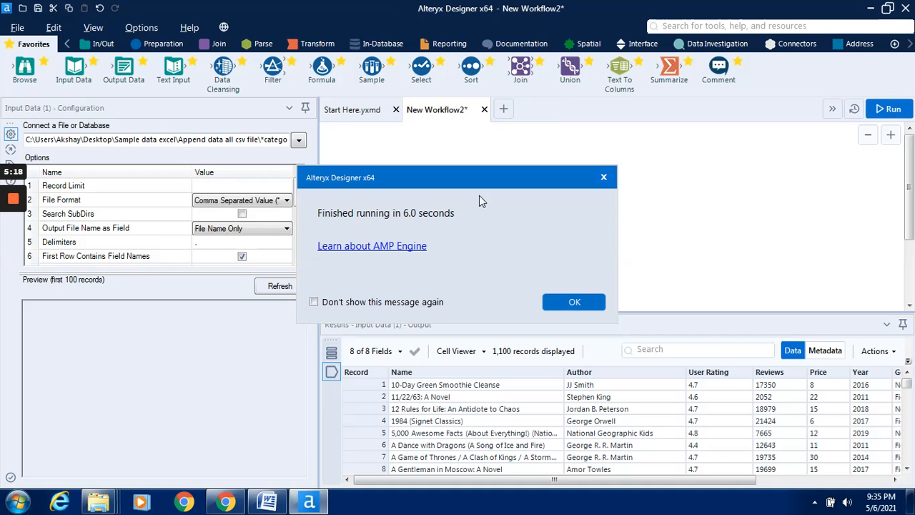
{"action": "left_click", "coordinate": [591, 303]}
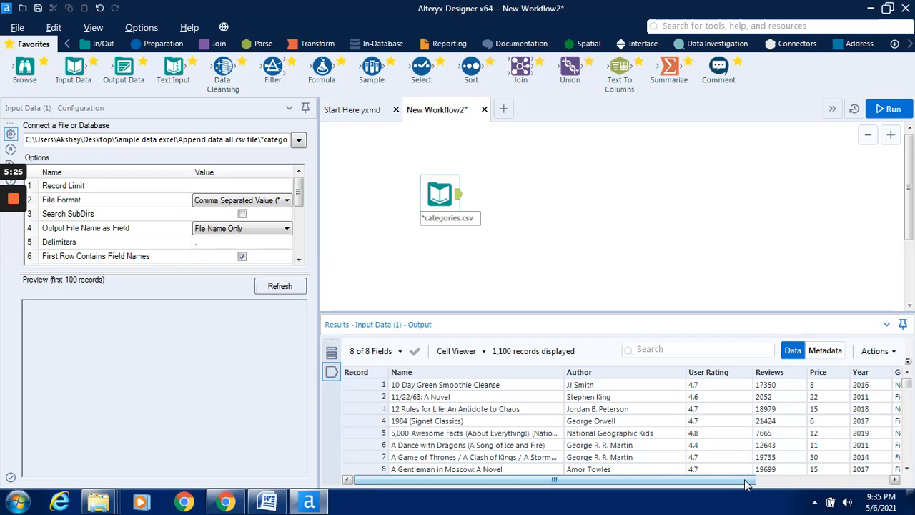
{"action": "left_click_drag", "start_coordinate": [746, 484], "coordinate": [882, 481]}
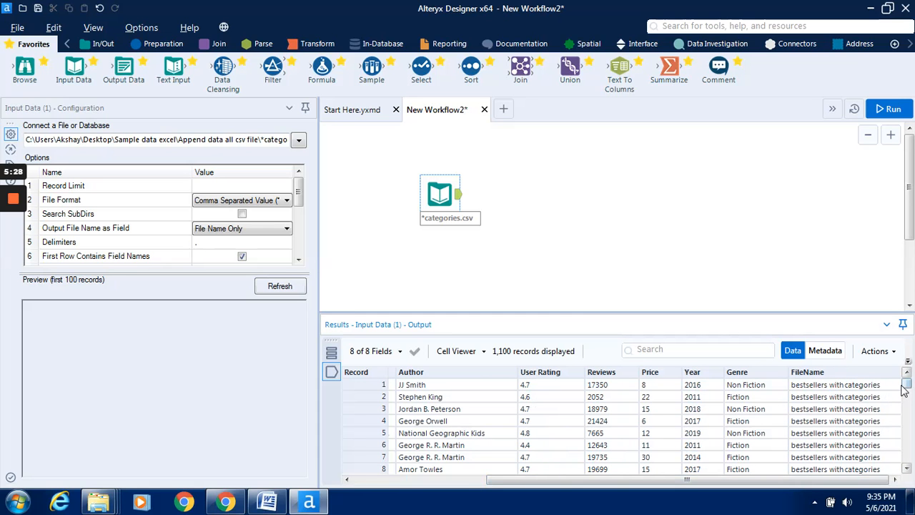
{"action": "mouse_move", "coordinate": [907, 385]}
{"action": "left_mouse_down"}
{"action": "mouse_move", "coordinate": [910, 464]}
{"action": "mouse_move", "coordinate": [911, 384]}
{"action": "left_mouse_up"}
{"action": "mouse_move", "coordinate": [14, 209]}
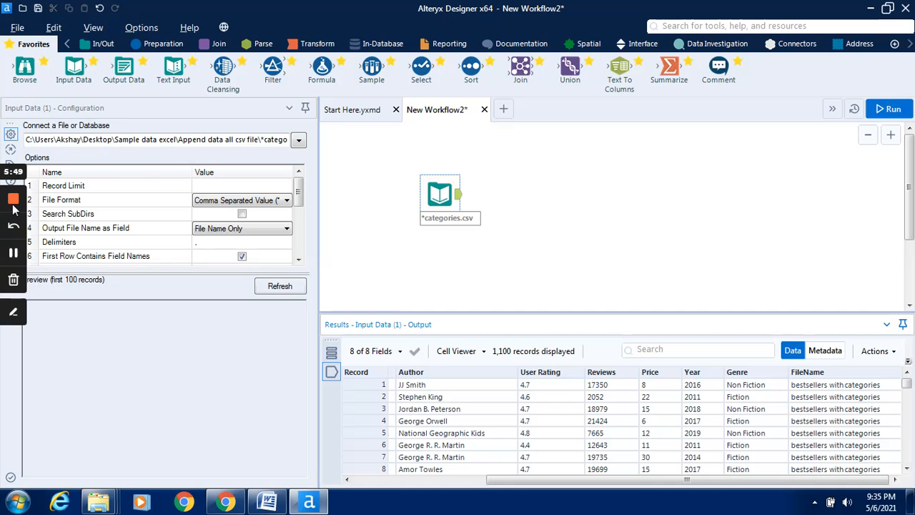